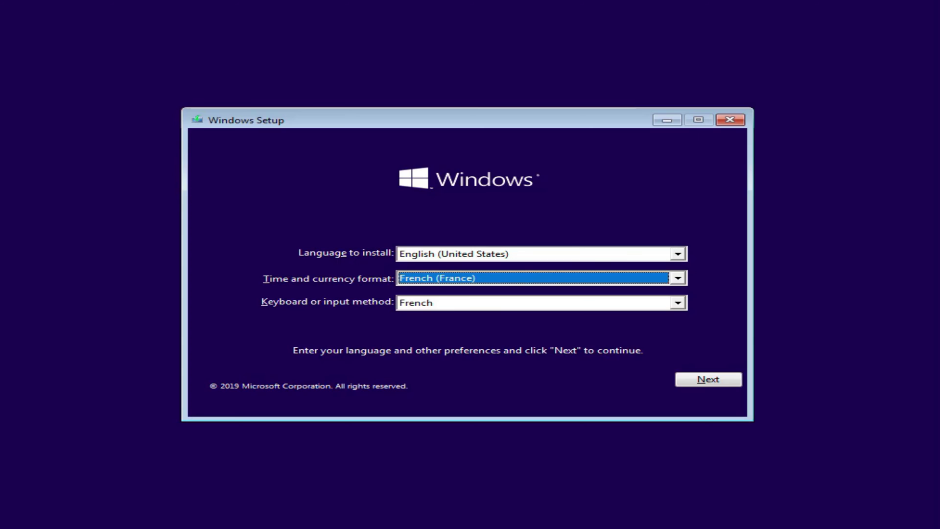
Step: Confirm English (United States) install language with French (France) time format and French keyboard
{"action": "key", "text": "Return"}
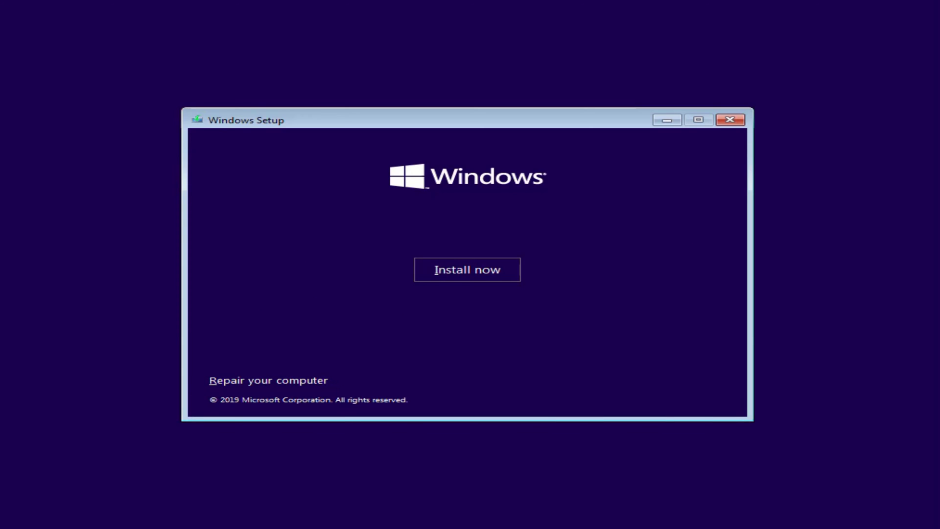
Step: Start the install, accept the license terms and pick Custom: Install Windows only (advanced)
{"action": "key", "text": "Return"}
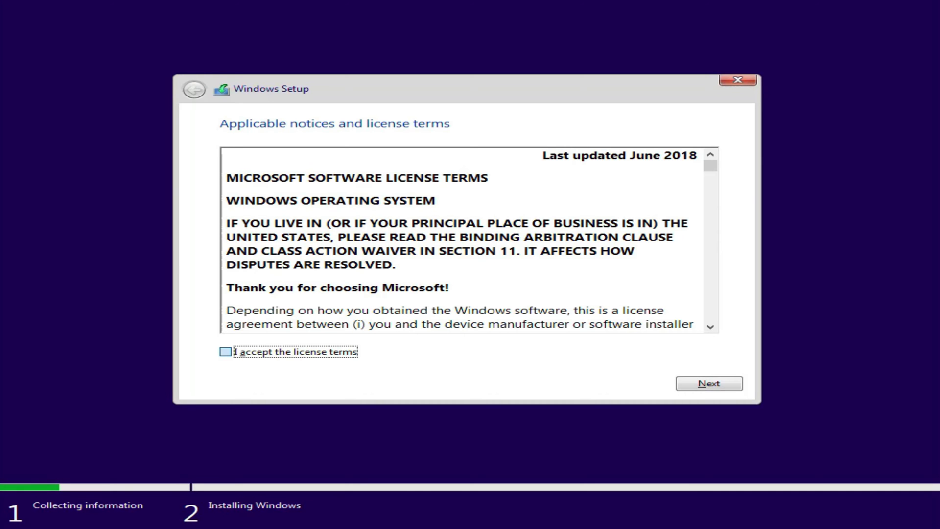
{"action": "key", "text": "Return"}
{"action": "key", "text": "Tab"}
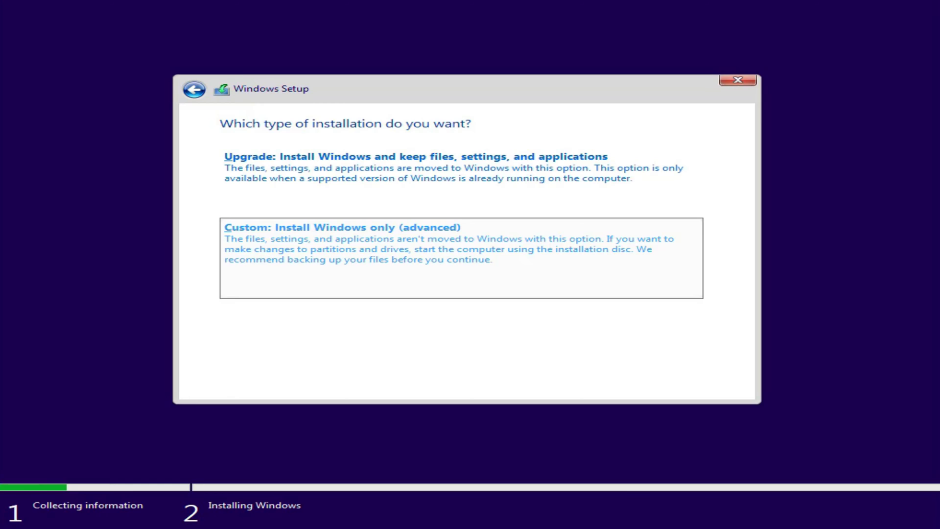
{"action": "key", "text": "Return"}
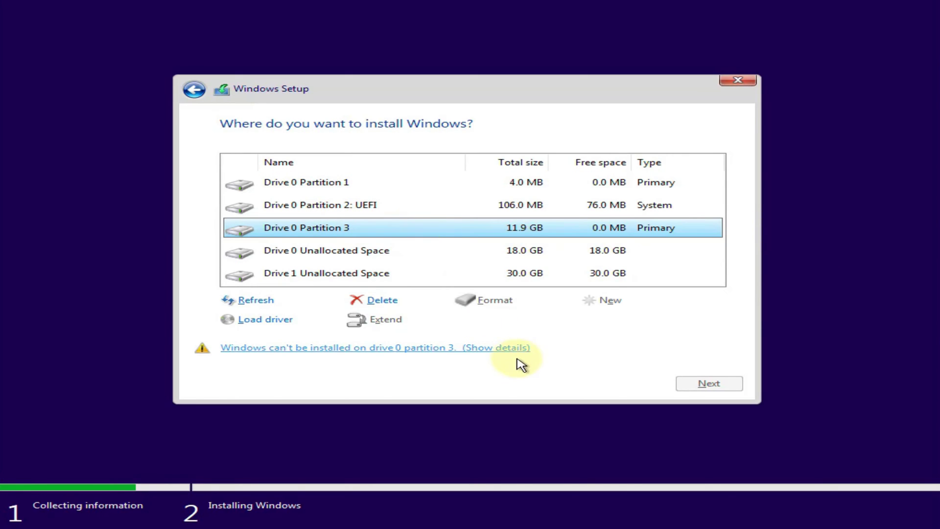
Step: Create a 30720 MB partition in Drive 1's unallocated space and install Windows onto Drive 1 Partition 2
{"action": "left_click", "coordinate": [497, 349]}
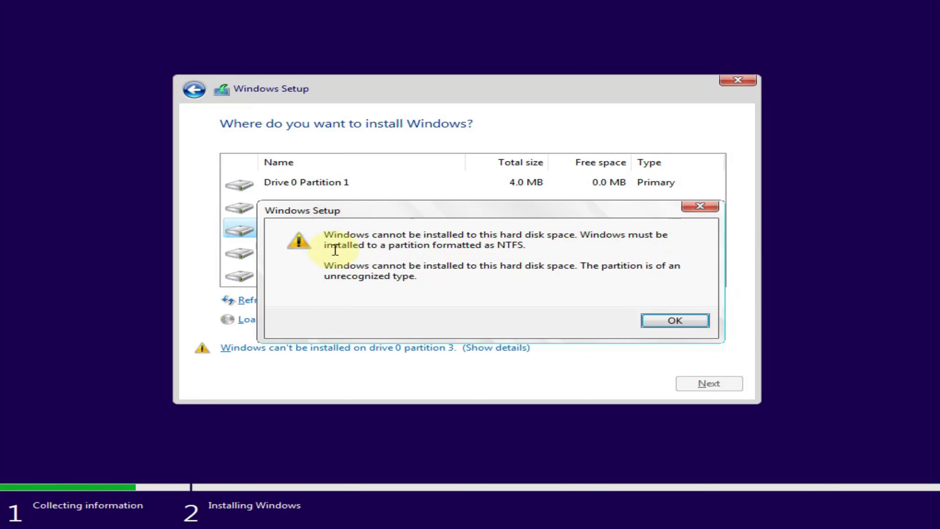
{"action": "left_click", "coordinate": [676, 321]}
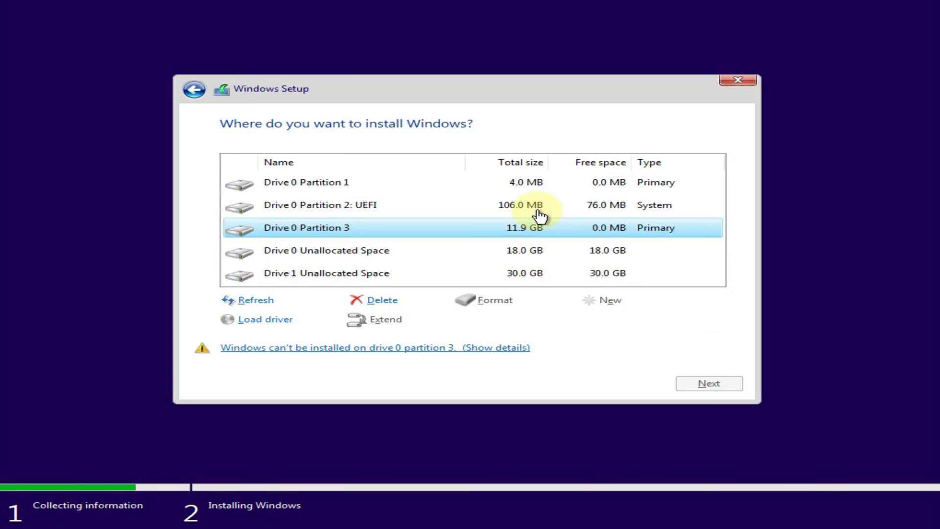
{"action": "left_click", "coordinate": [337, 275]}
{"action": "left_click", "coordinate": [605, 298]}
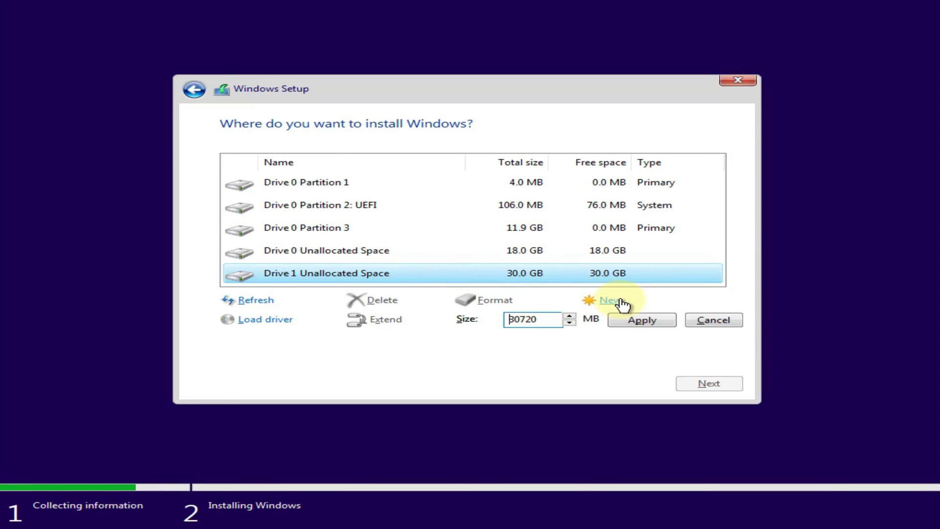
{"action": "left_click", "coordinate": [646, 324]}
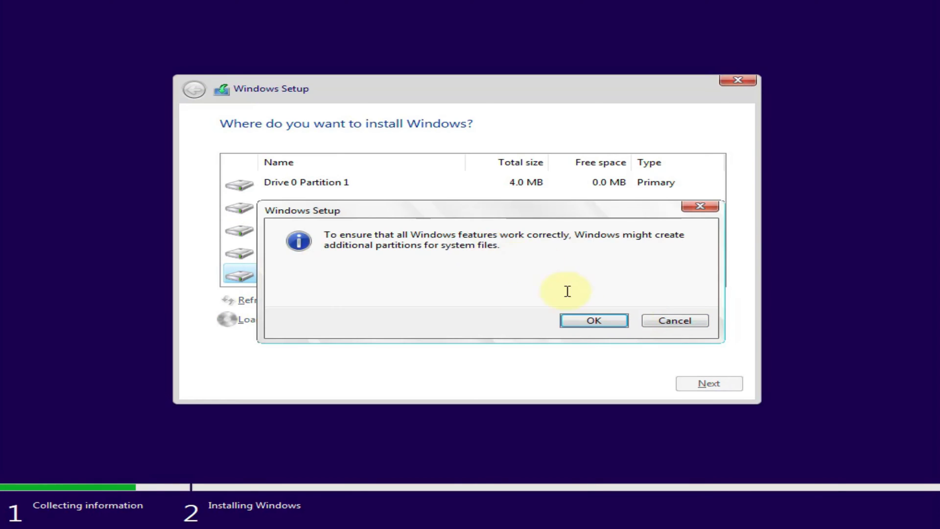
{"action": "left_click", "coordinate": [583, 322]}
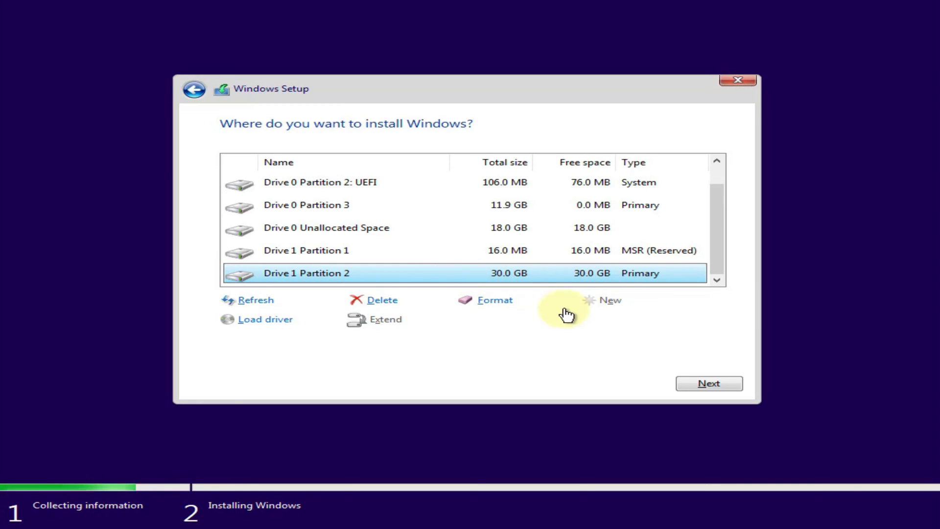
{"action": "left_click", "coordinate": [722, 387]}
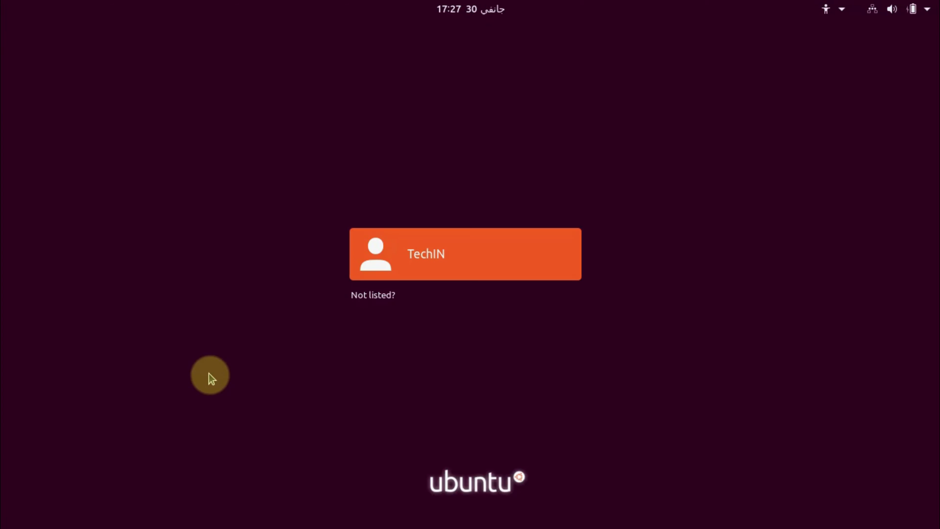
Step: Sign in to the Ubuntu account with its password from the login screen
{"action": "key", "text": "Return"}
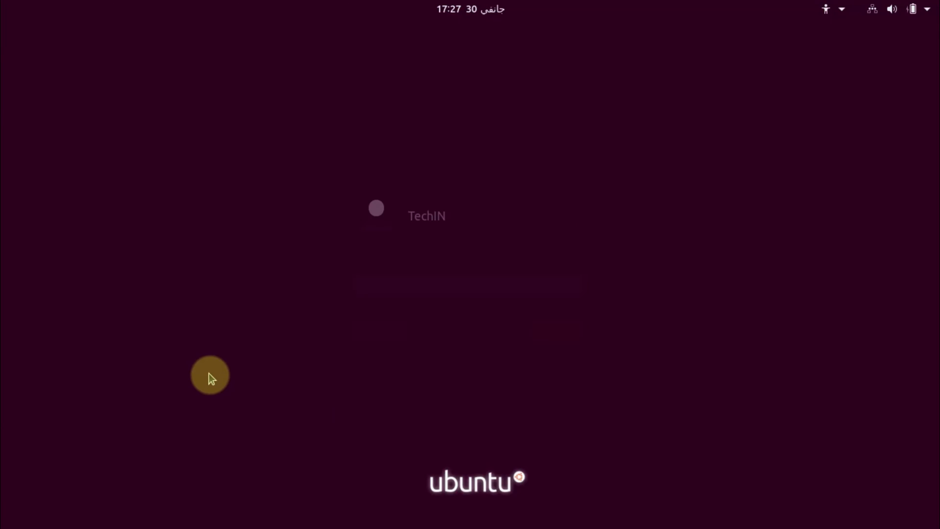
{"action": "type", "text": "•••"}
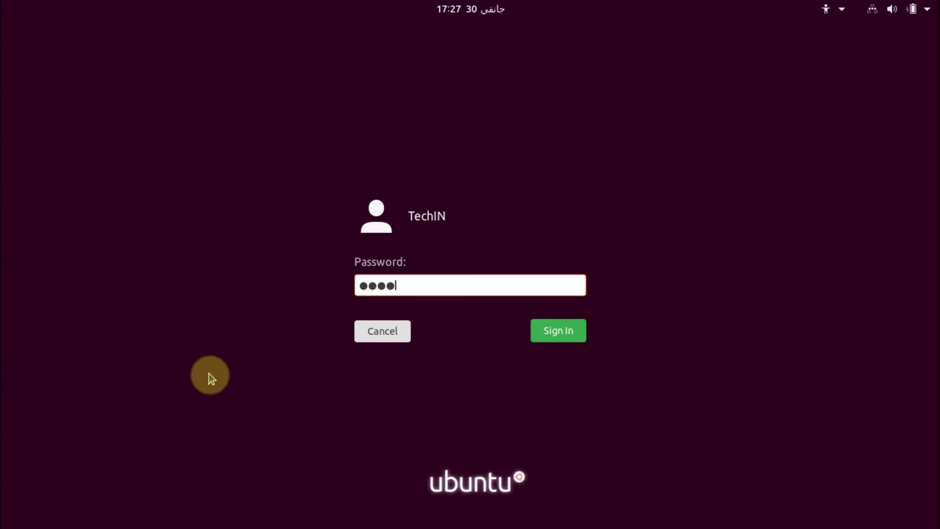
{"action": "key", "text": "Return"}
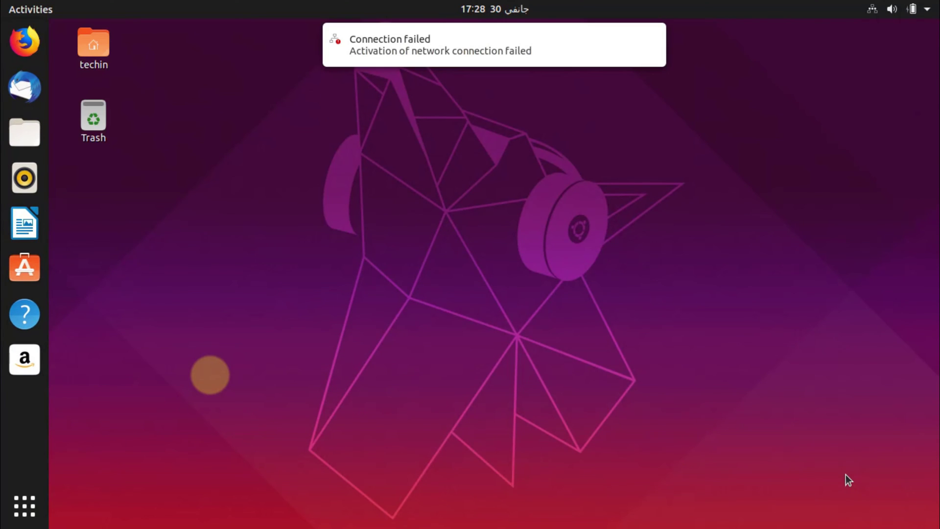
Step: Dismiss the connection notice and launch Terminal via an Activities search for 'term'
{"action": "left_click", "coordinate": [863, 243]}
{"action": "left_click", "coordinate": [32, 6]}
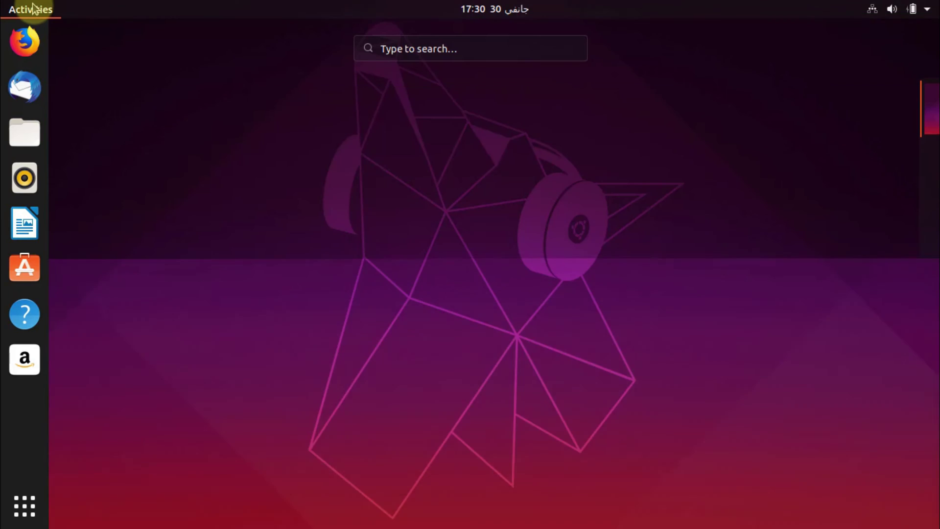
{"action": "type", "text": "term"}
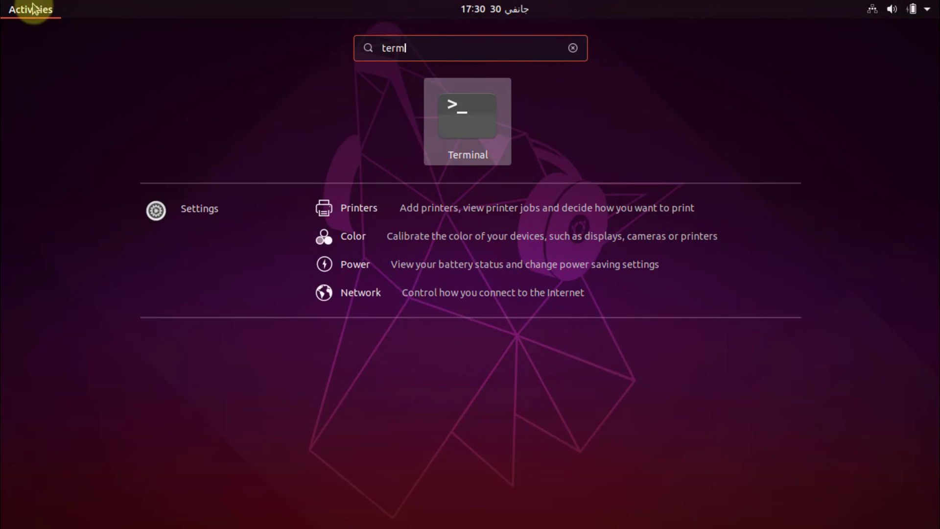
{"action": "key", "text": "Return"}
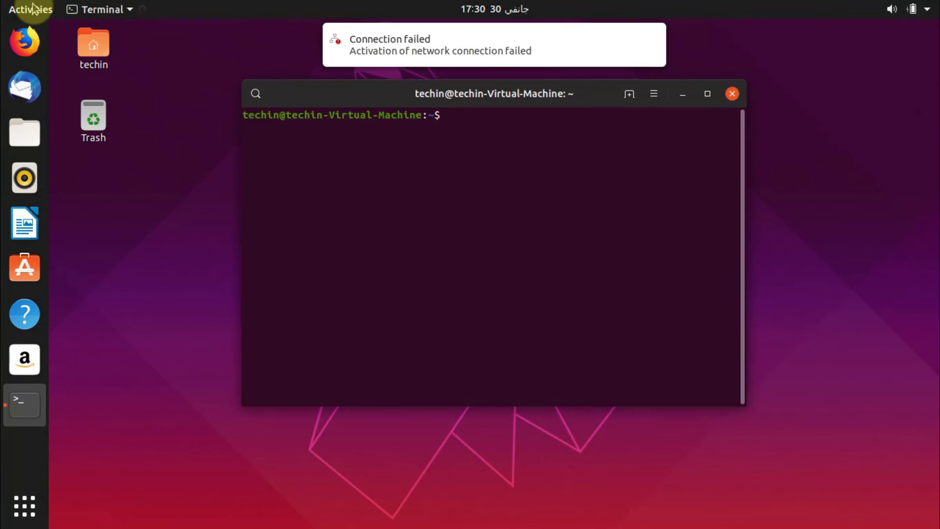
Step: Run 'sudo update-grub' with the admin password, then enter 'sudo reboot'
{"action": "type", "text": "sudo up"}
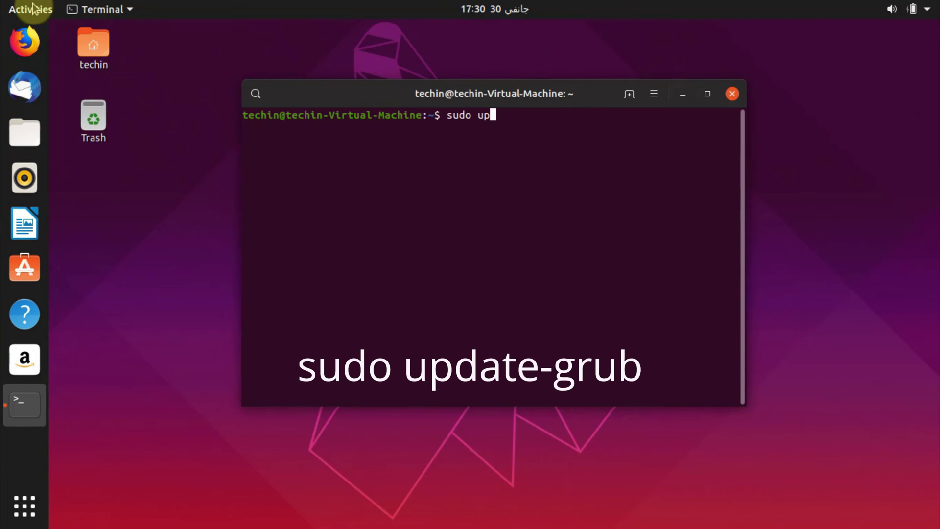
{"action": "type", "text": "date-grub"}
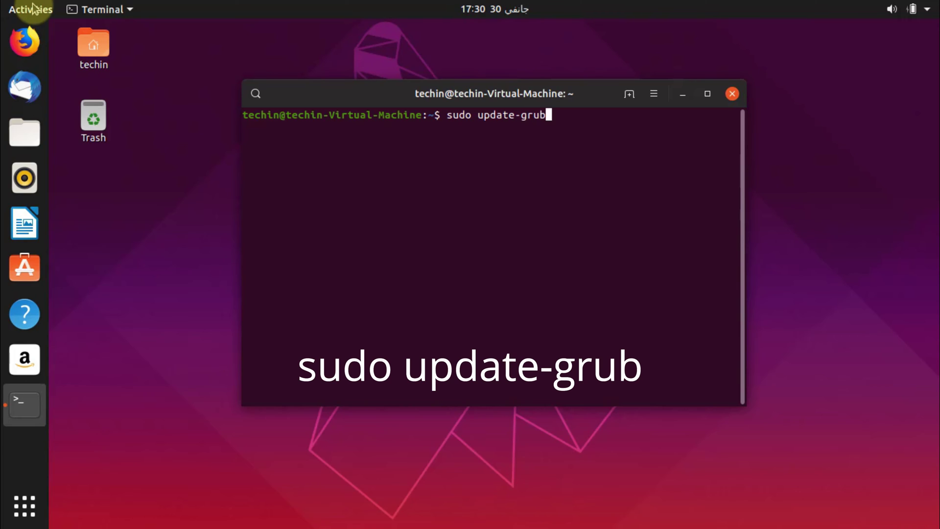
{"action": "key", "text": "Return"}
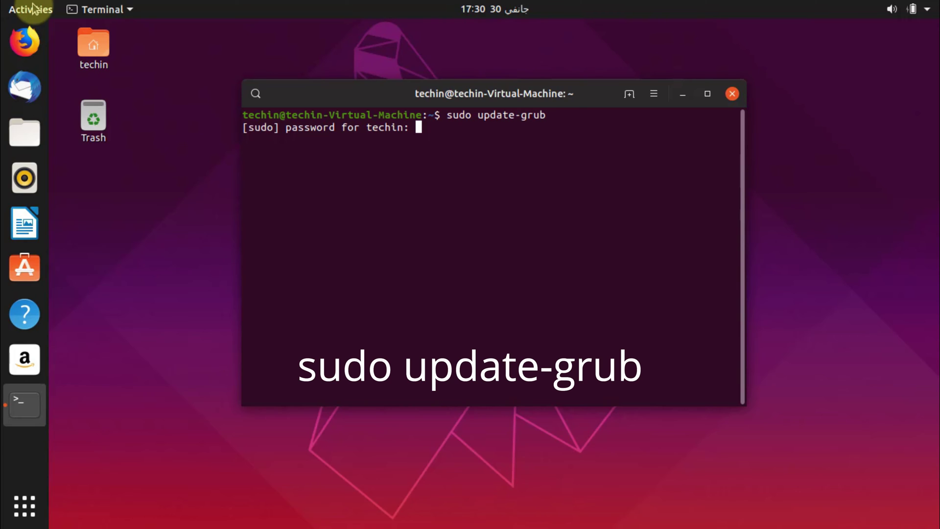
{"action": "key", "text": "Return"}
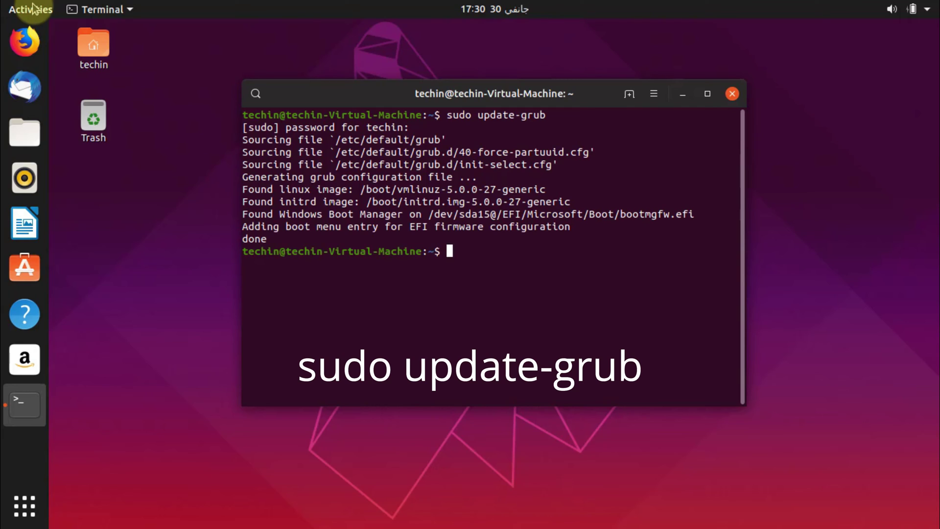
{"action": "type", "text": "sudo reboot"}
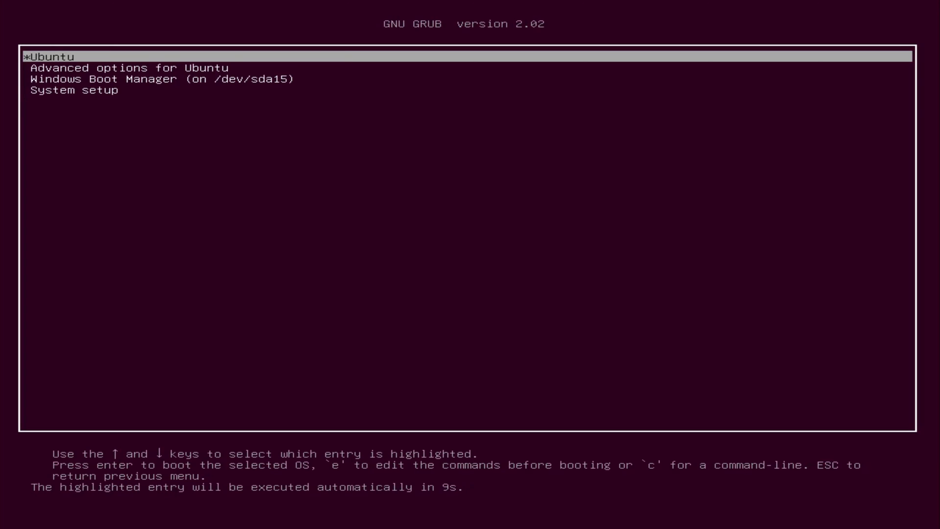
Step: Highlight 'Windows Boot Manager (on /dev/sda15)' in the GRUB menu and boot it
{"action": "key", "text": "Down"}
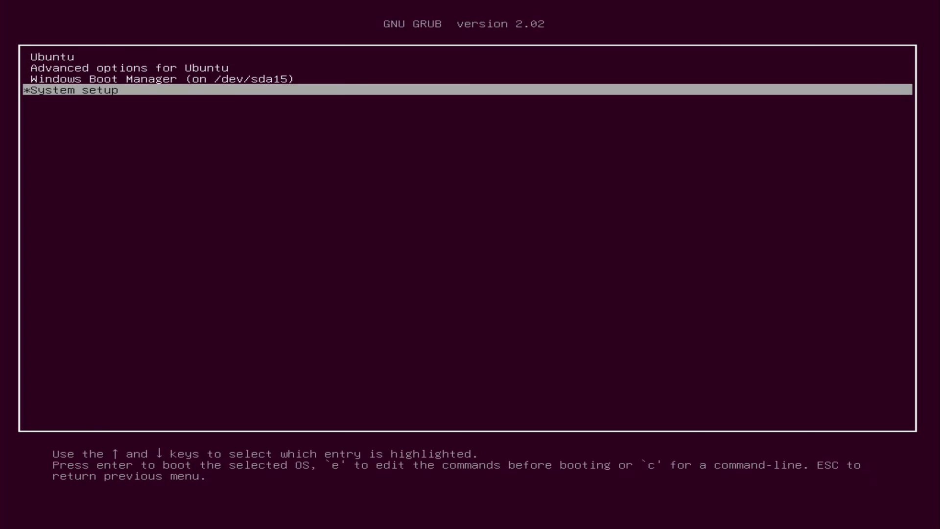
{"action": "key", "text": "Up"}
{"action": "key", "text": "Up"}
{"action": "key", "text": "Up"}
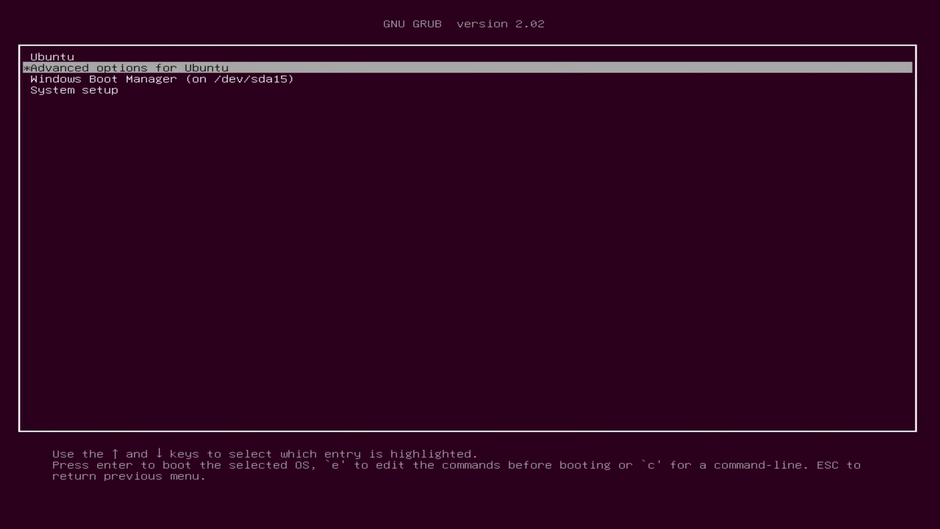
{"action": "key", "text": "Down"}
{"action": "key", "text": "Down"}
{"action": "key", "text": "Down"}
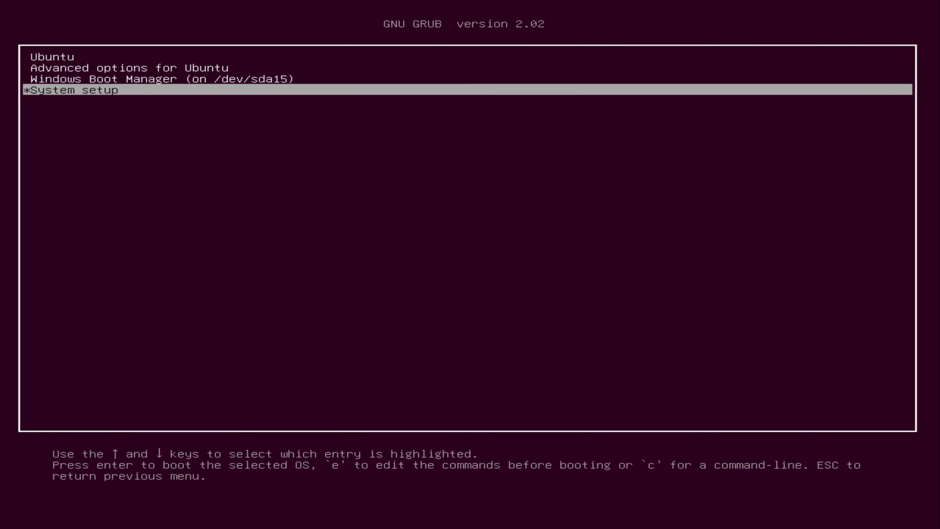
{"action": "key", "text": "Up"}
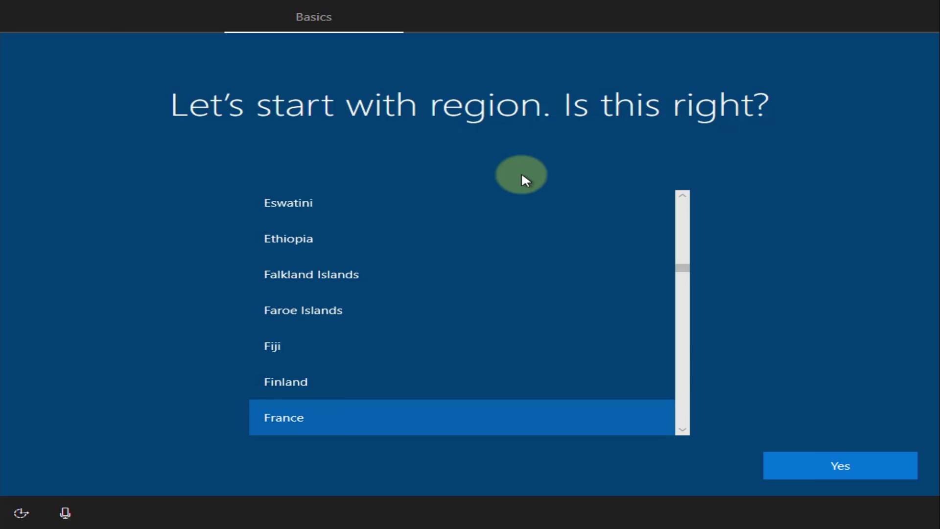
Step: Confirm France as the region and French as the keyboard layout
{"action": "left_click", "coordinate": [837, 467]}
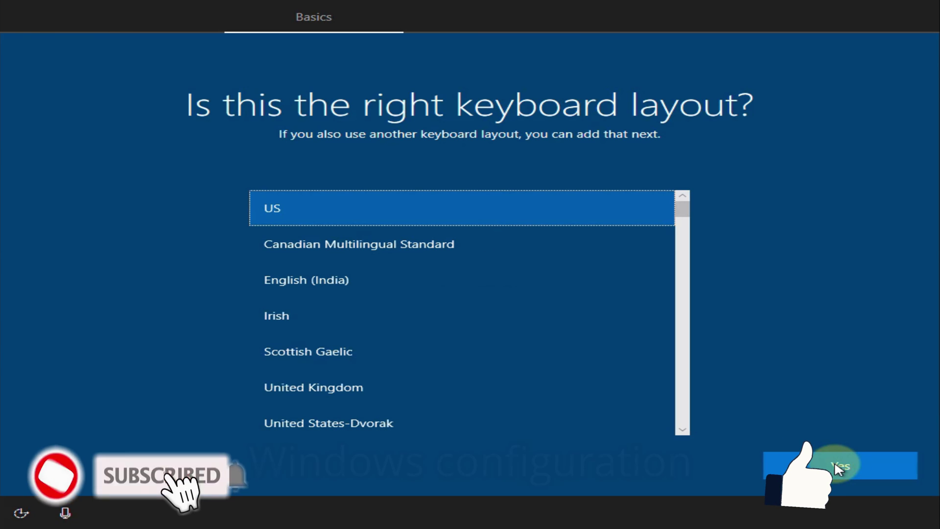
{"action": "scroll", "coordinate": [439, 347], "scroll_direction": "down", "scroll_amount": 5}
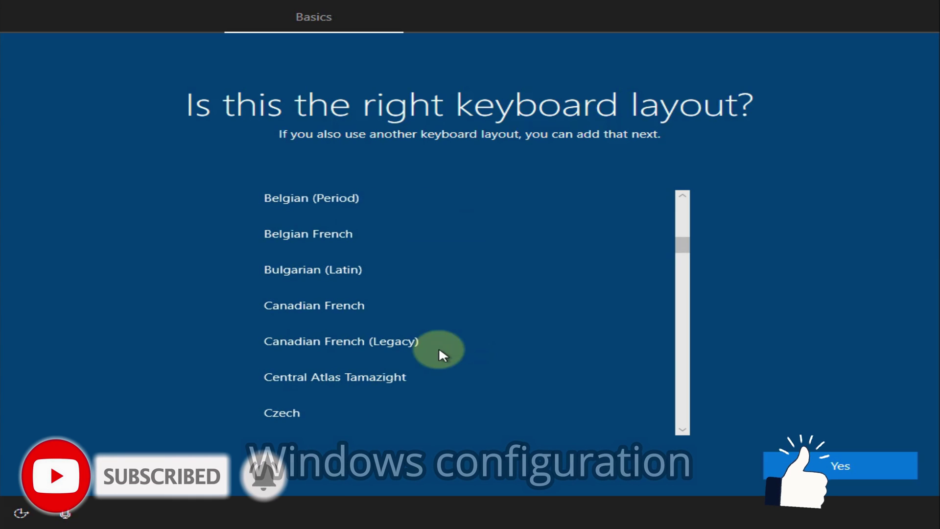
{"action": "scroll", "coordinate": [438, 346], "scroll_direction": "down", "scroll_amount": 2}
{"action": "scroll", "coordinate": [438, 349], "scroll_direction": "down", "scroll_amount": 2}
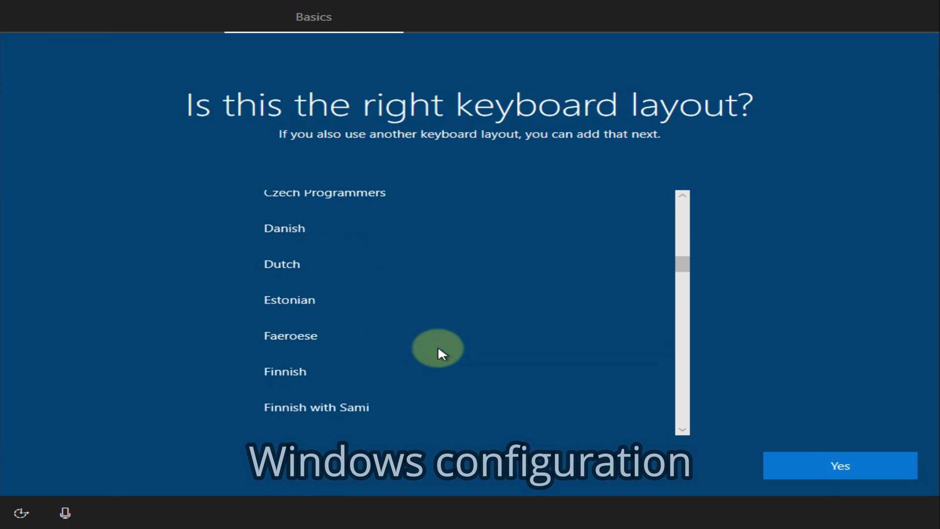
{"action": "scroll", "coordinate": [363, 353], "scroll_direction": "down", "scroll_amount": 1}
{"action": "left_click", "coordinate": [335, 370]}
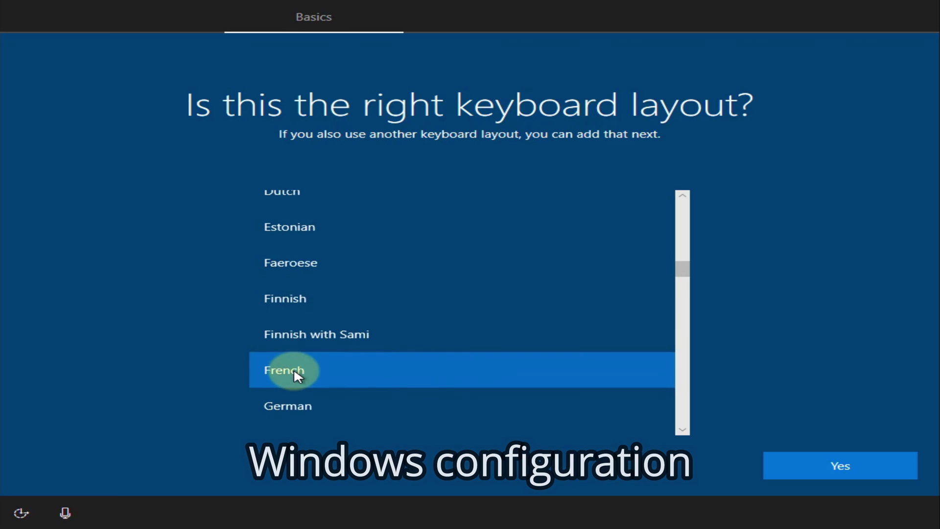
{"action": "left_click", "coordinate": [847, 463]}
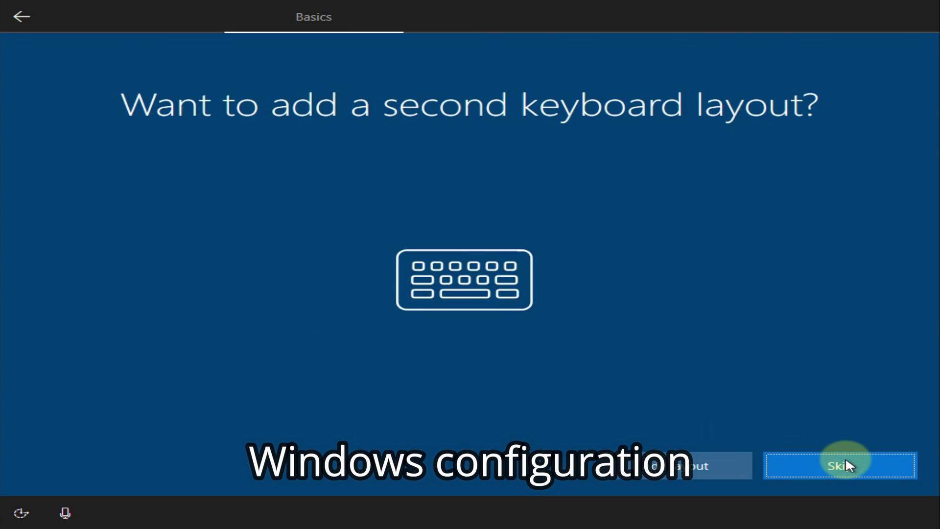
Step: Skip a second keyboard layout and continue with limited setup without internet
{"action": "left_click", "coordinate": [832, 468]}
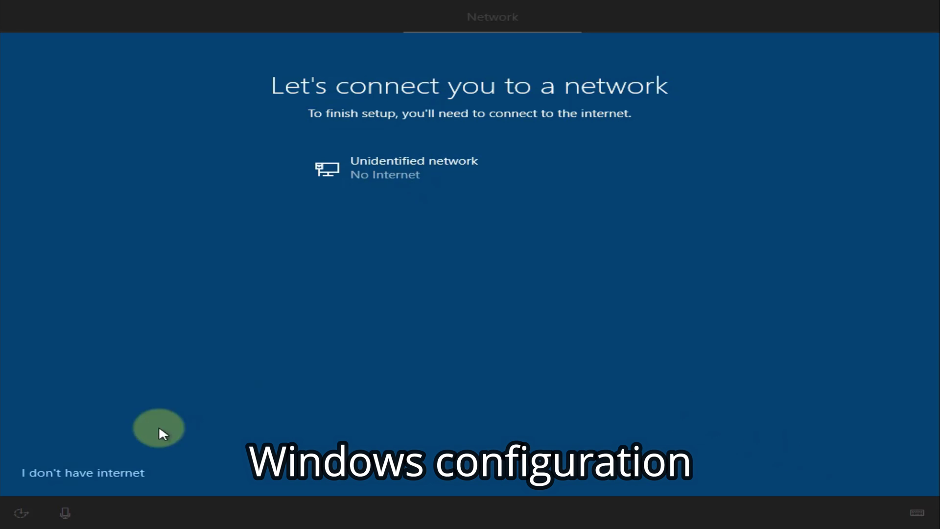
{"action": "left_click", "coordinate": [110, 473]}
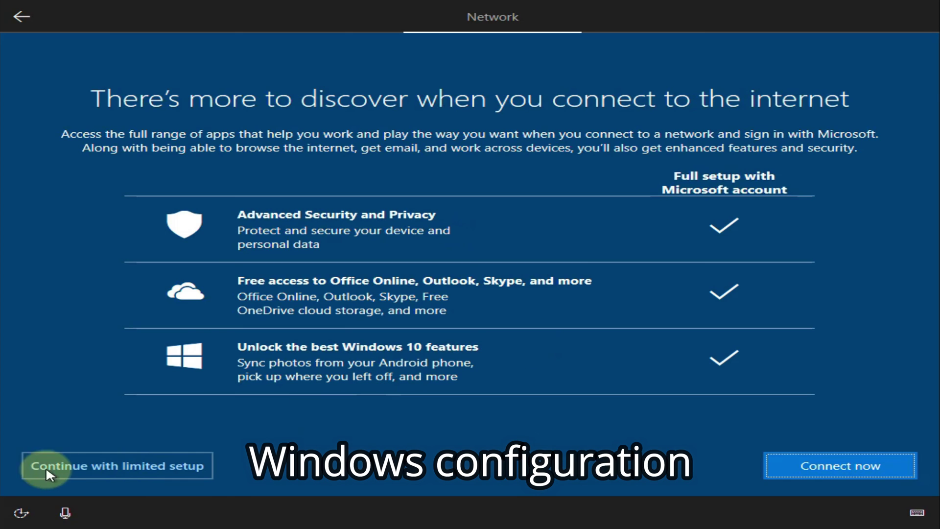
{"action": "left_click", "coordinate": [113, 465]}
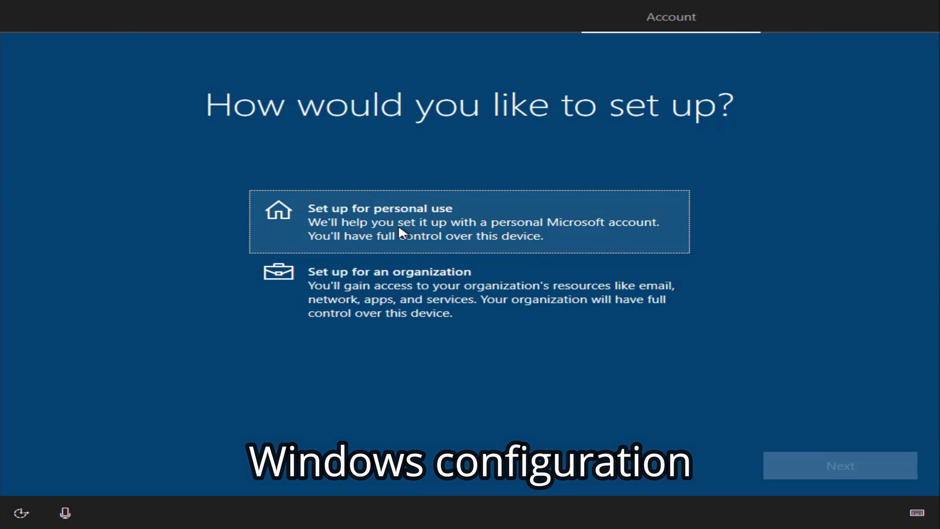
Step: Choose setup for an organization, then switch to Domain join instead for an offline account
{"action": "left_click", "coordinate": [390, 293]}
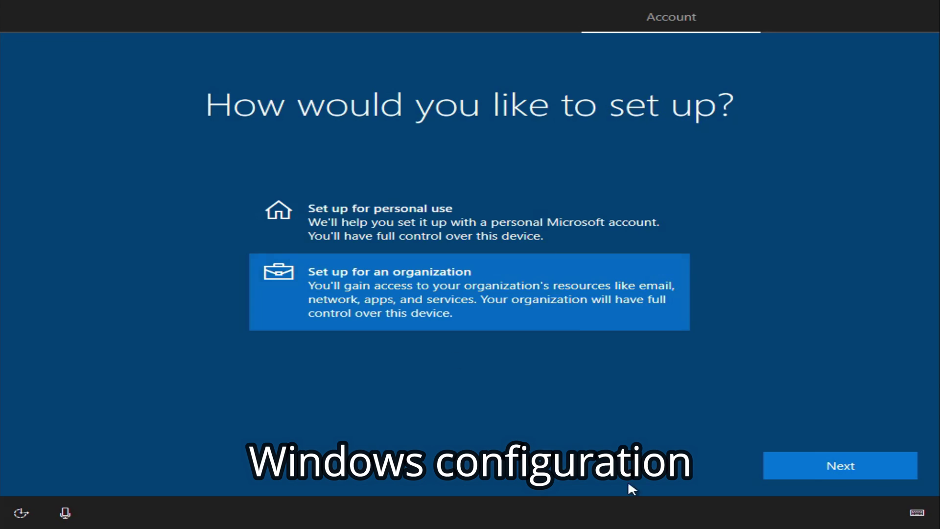
{"action": "left_click", "coordinate": [814, 464]}
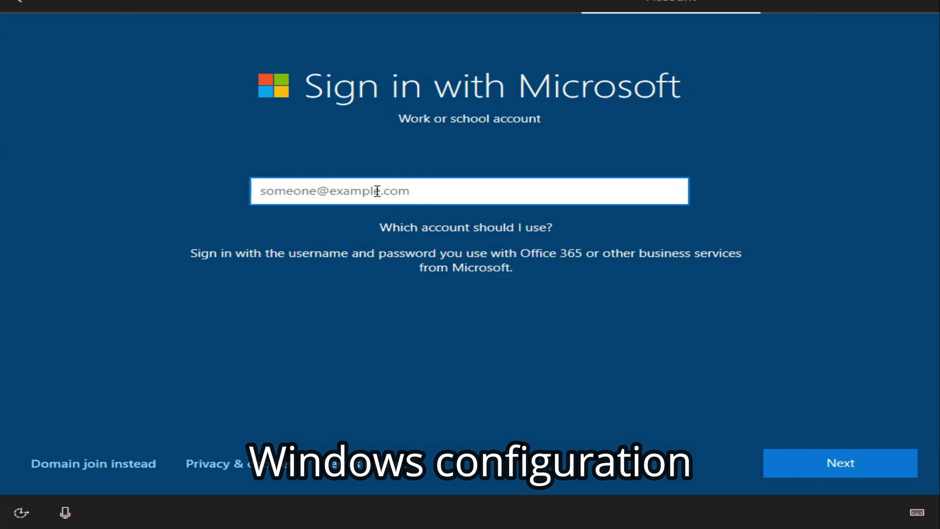
{"action": "type", "text": "techin"}
{"action": "key", "text": "Tab"}
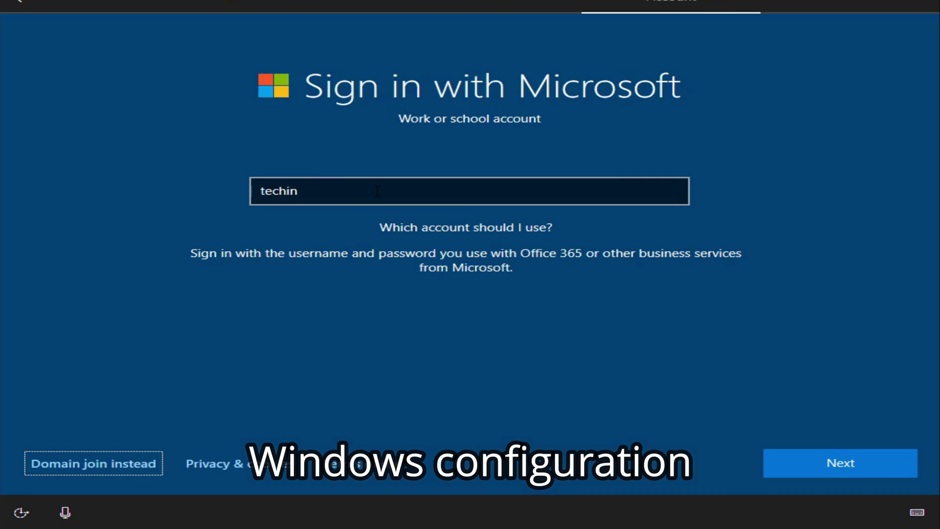
{"action": "left_click", "coordinate": [816, 468]}
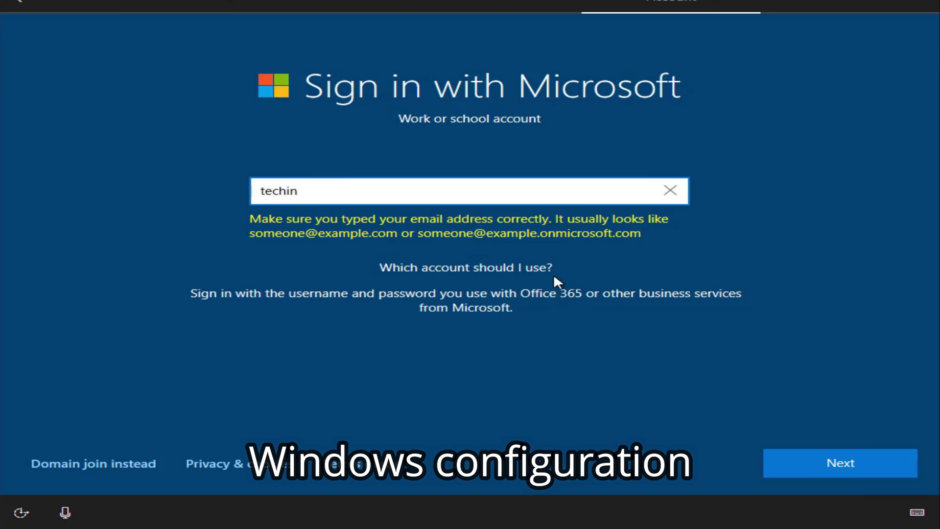
{"action": "left_click", "coordinate": [127, 466]}
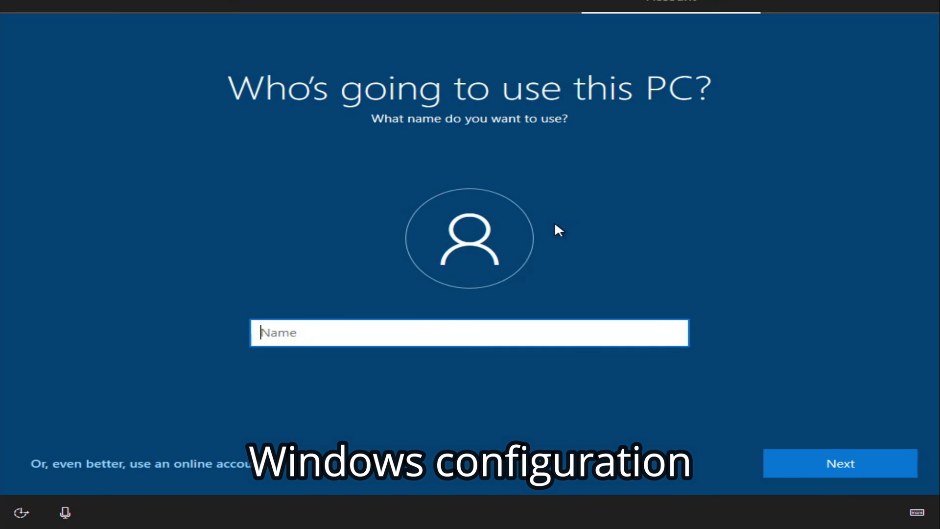
Step: Enter the local account name, then set and confirm its password
{"action": "type", "text": "techin"}
{"action": "left_click", "coordinate": [861, 472]}
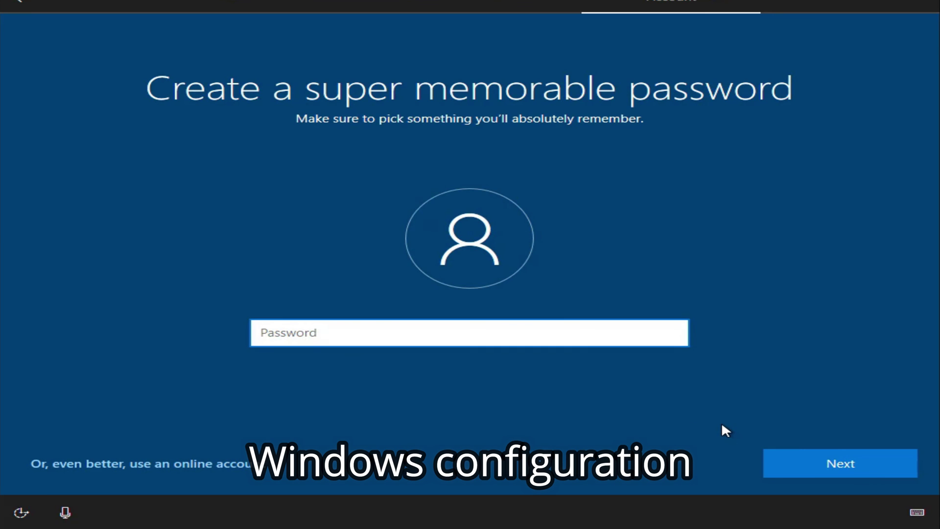
{"action": "type", "text": "••••••••"}
{"action": "left_click", "coordinate": [829, 466]}
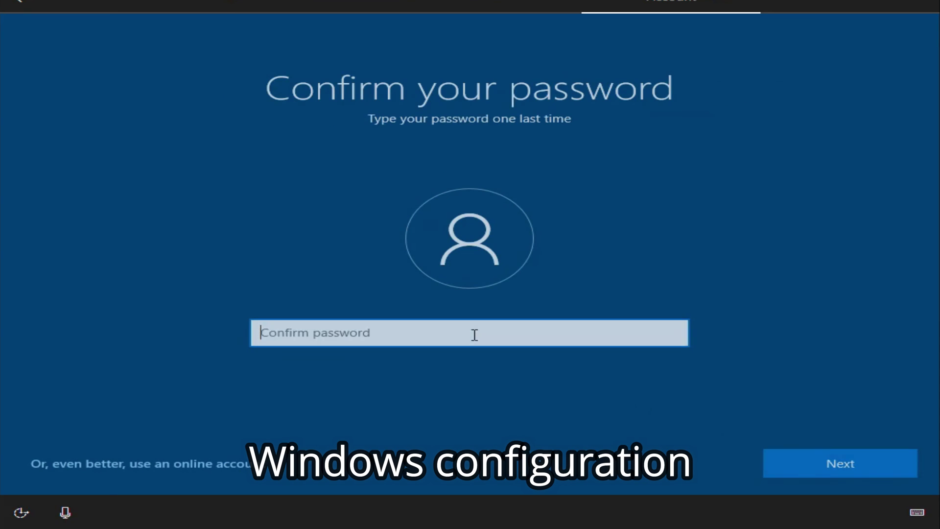
{"action": "type", "text": "••••••••"}
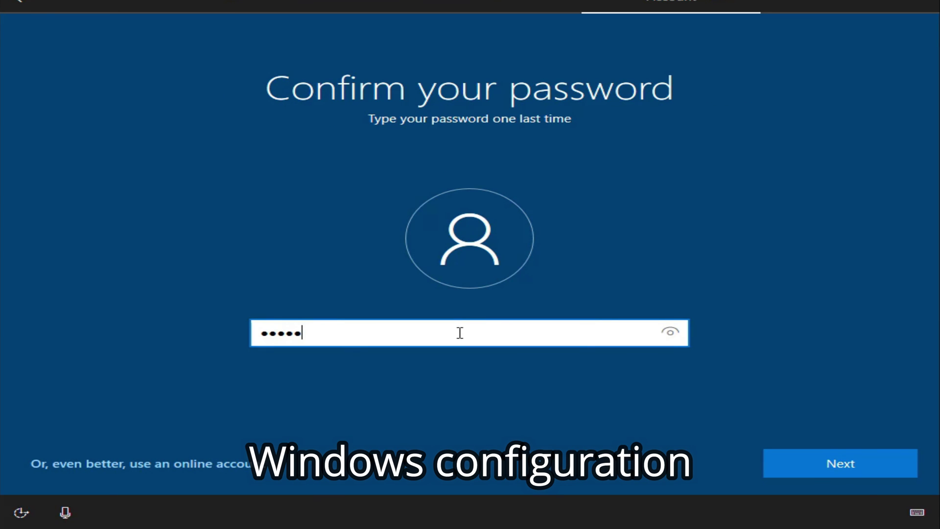
{"action": "left_click", "coordinate": [857, 472]}
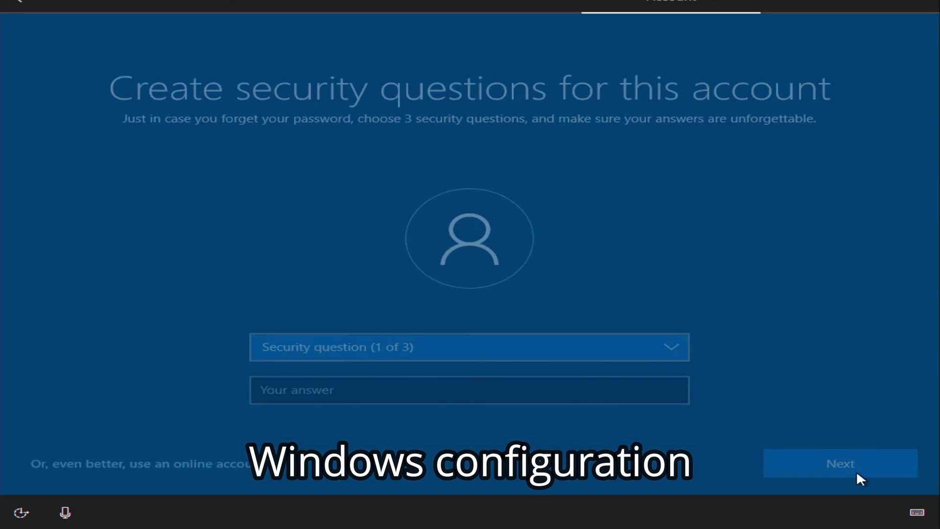
Step: Set the first security question to first pet's name and type its answer
{"action": "left_click", "coordinate": [514, 347]}
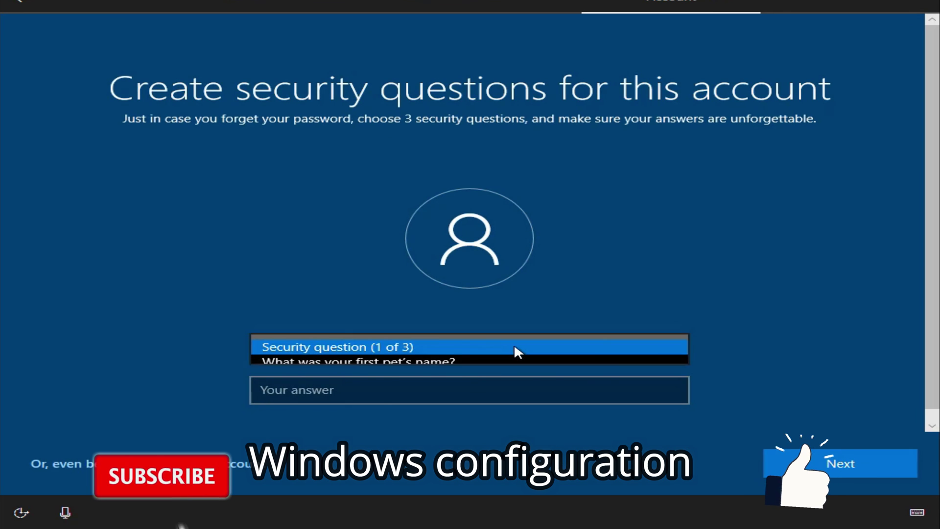
{"action": "left_click", "coordinate": [441, 361]}
{"action": "left_click", "coordinate": [336, 389]}
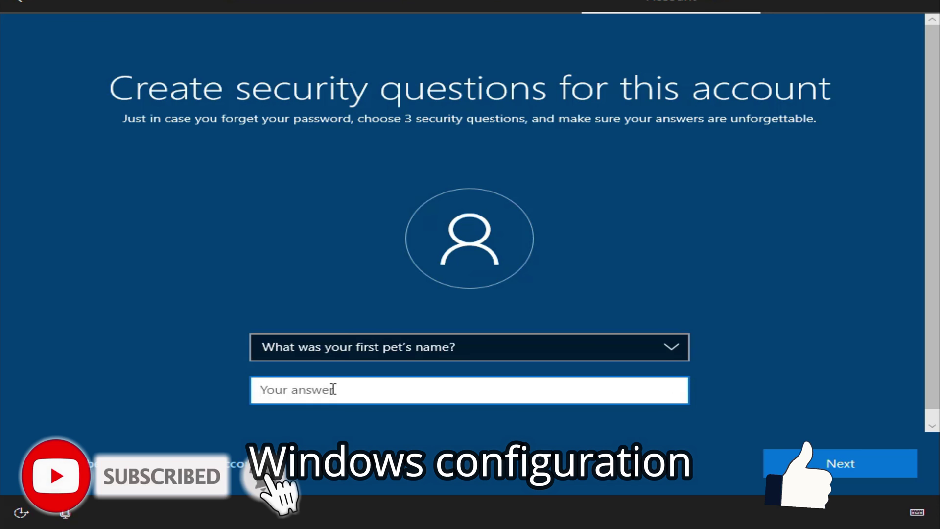
{"action": "type", "text": "techin"}
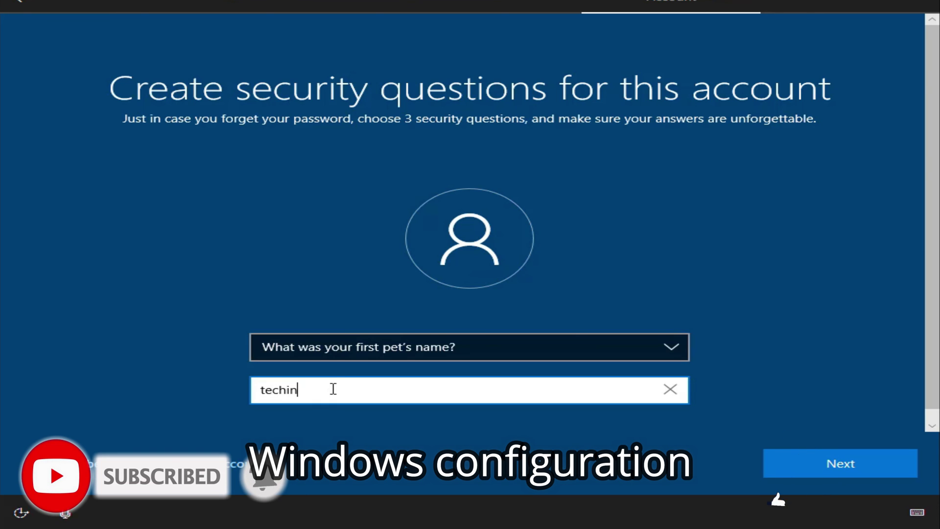
{"action": "left_click", "coordinate": [876, 475]}
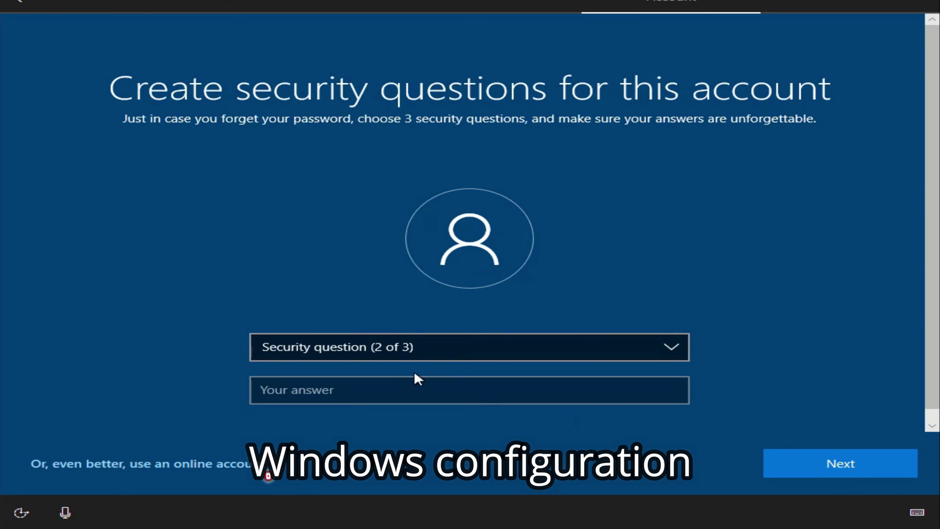
Step: Set the second security question to city of birth with its answer
{"action": "left_click", "coordinate": [410, 347]}
{"action": "left_click", "coordinate": [398, 362]}
{"action": "left_click", "coordinate": [300, 392]}
{"action": "type", "text": "techin"}
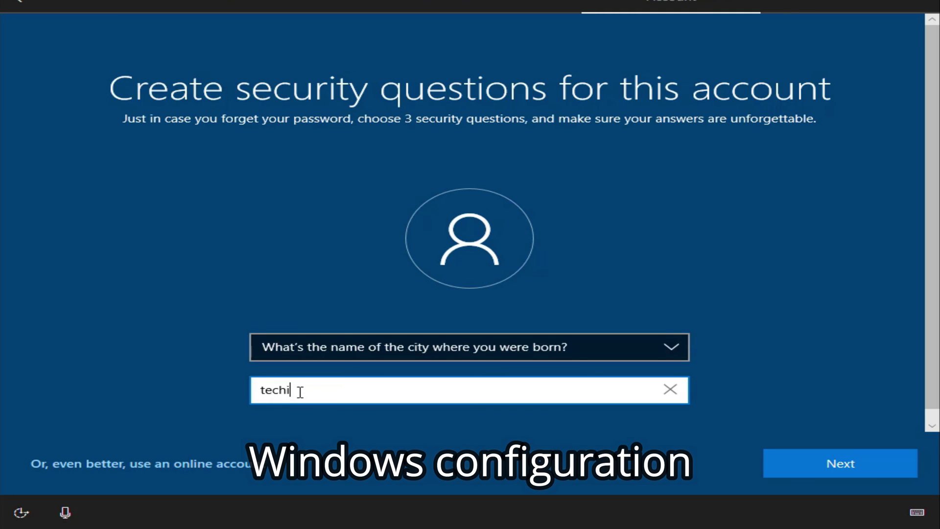
{"action": "left_click", "coordinate": [867, 467]}
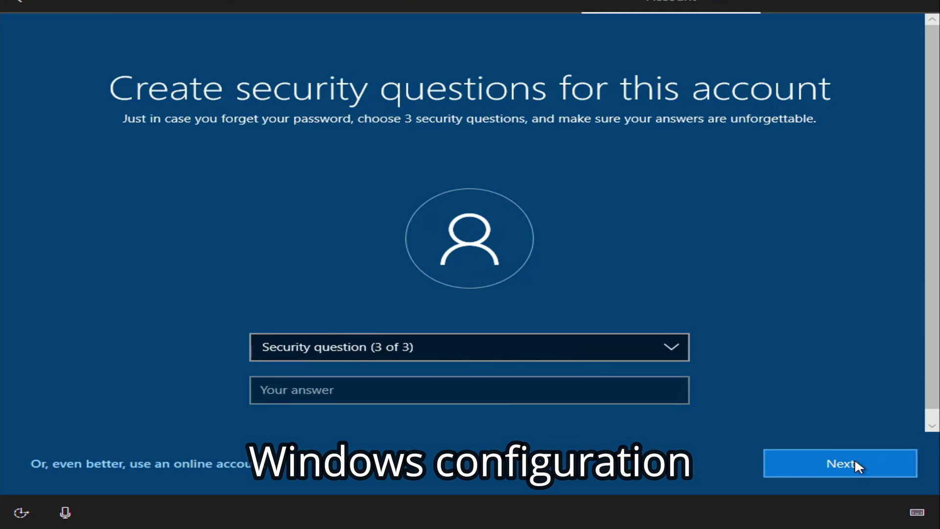
Step: Set the third security question to childhood nickname and type its answer
{"action": "left_click", "coordinate": [504, 342]}
{"action": "left_click", "coordinate": [487, 362]}
{"action": "left_click", "coordinate": [334, 392]}
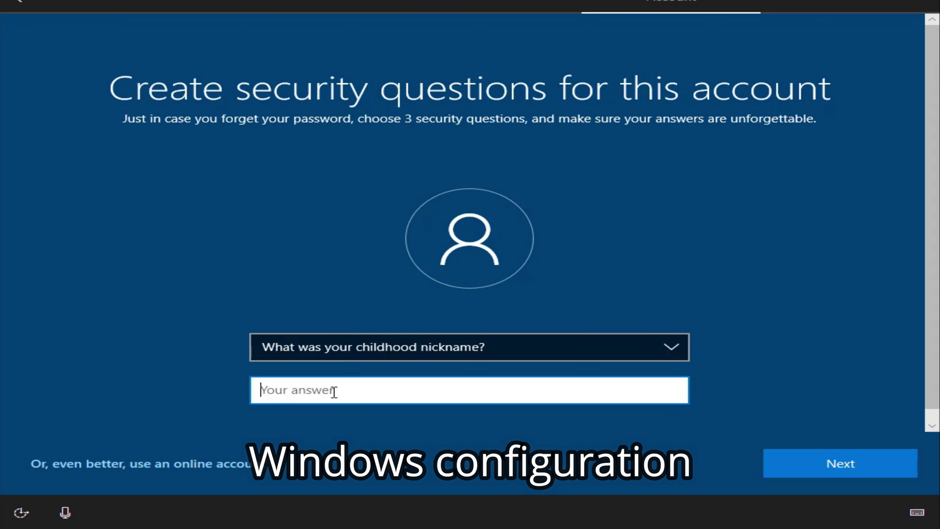
{"action": "type", "text": "techin"}
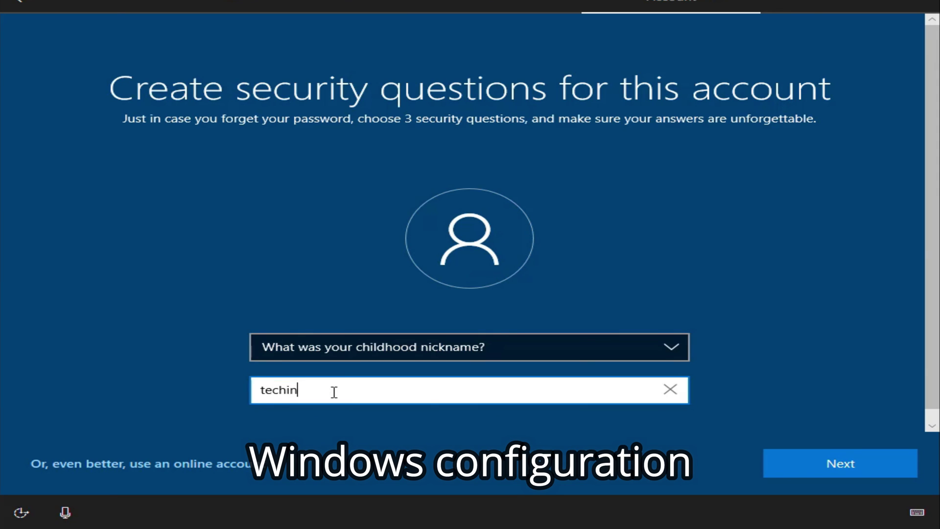
{"action": "left_click", "coordinate": [875, 463]}
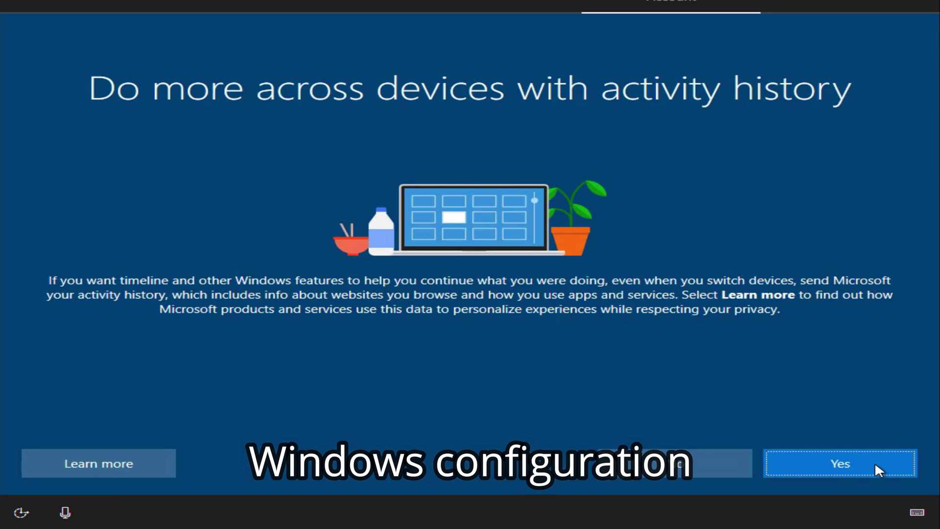
Step: Decline activity history, Cortana and online speech recognition
{"action": "left_click", "coordinate": [715, 455]}
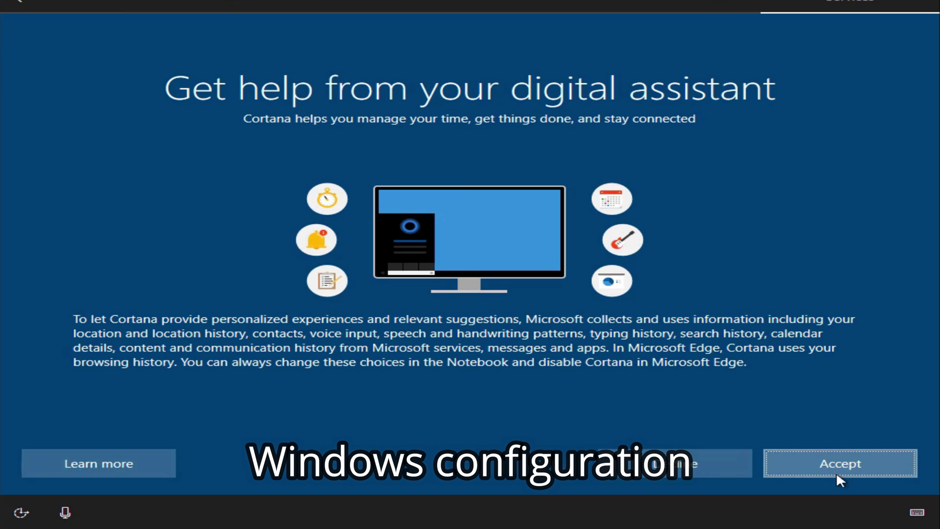
{"action": "left_click", "coordinate": [665, 476]}
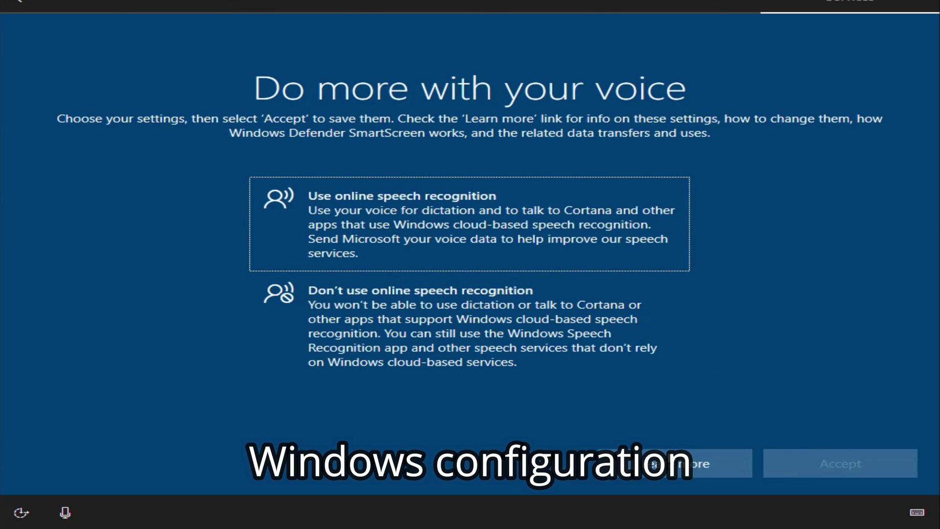
{"action": "left_click", "coordinate": [452, 297]}
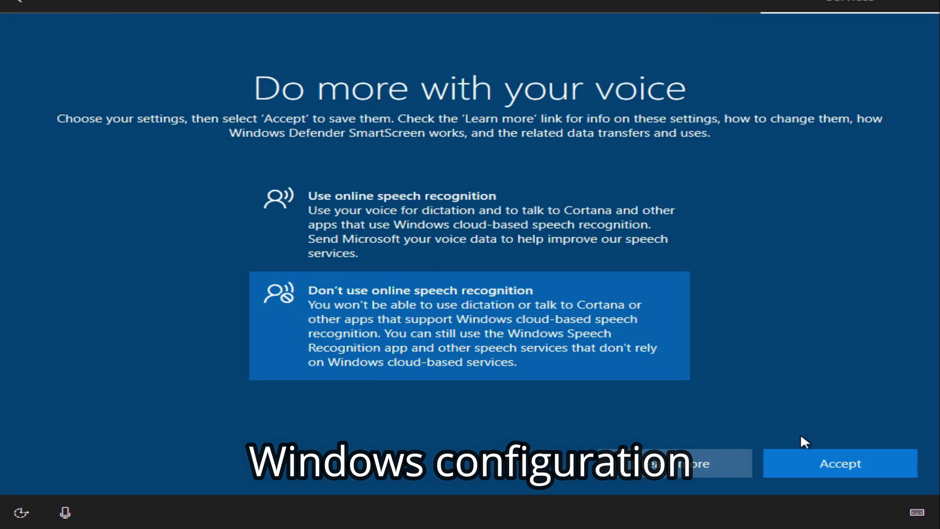
{"action": "left_click", "coordinate": [842, 468]}
Step: Turn off location and Find my device, and limit diagnostic data to Basic
{"action": "left_click", "coordinate": [488, 298]}
{"action": "left_click", "coordinate": [873, 467]}
{"action": "left_click", "coordinate": [454, 297]}
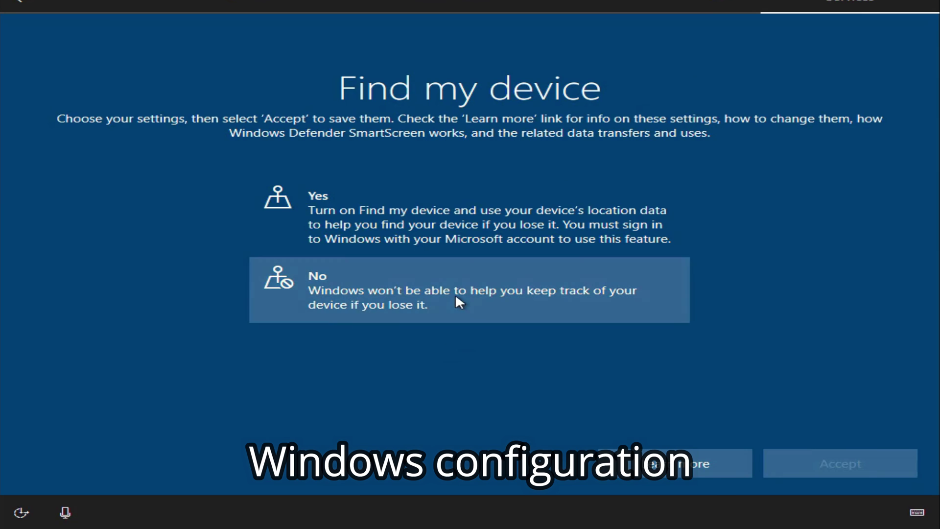
{"action": "left_click", "coordinate": [854, 462]}
{"action": "left_click", "coordinate": [483, 375]}
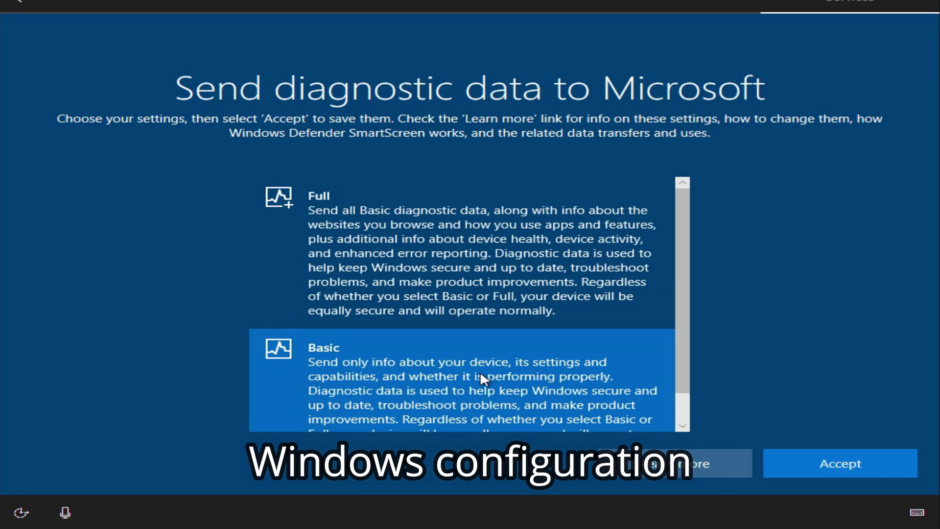
{"action": "left_click", "coordinate": [879, 465]}
Step: Turn off inking and typing improvement, tailored experiences and the advertising ID
{"action": "left_click", "coordinate": [418, 315]}
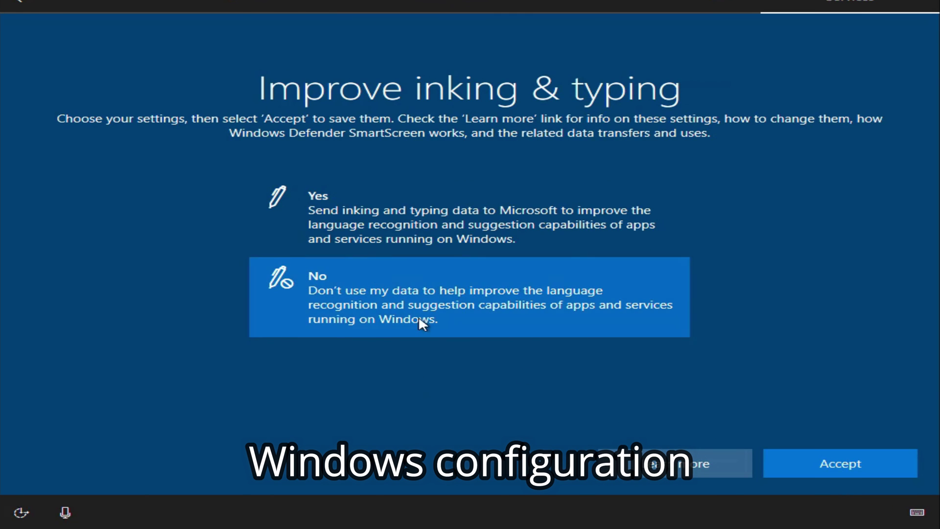
{"action": "left_click", "coordinate": [834, 457]}
{"action": "left_click", "coordinate": [404, 313]}
{"action": "left_click", "coordinate": [864, 466]}
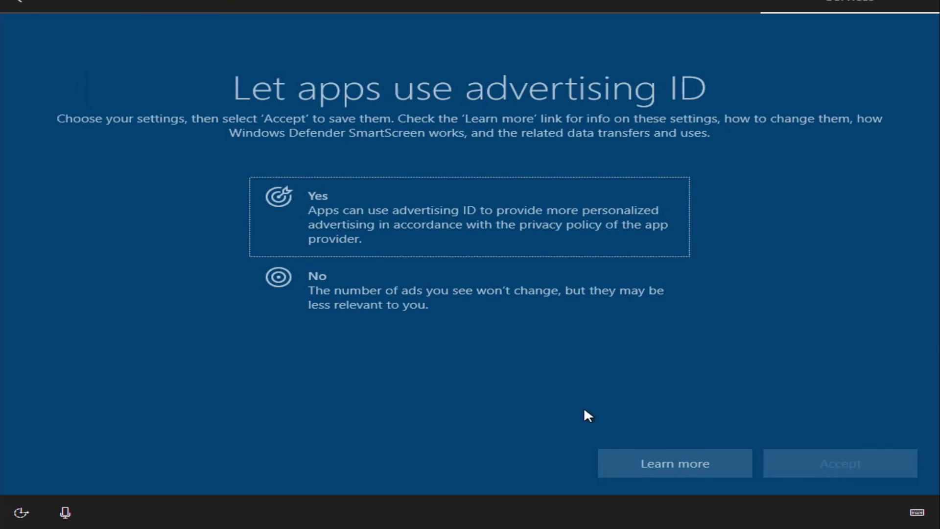
{"action": "left_click", "coordinate": [352, 306]}
{"action": "left_click", "coordinate": [842, 461]}
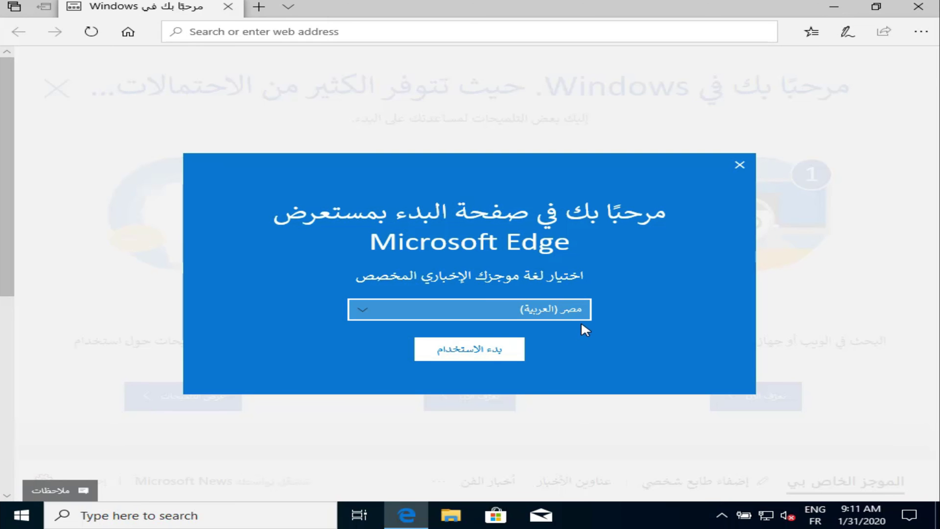
Step: Choose 'Afrique francophone (français)' as Edge's news region, confirm it, and close Edge
{"action": "left_click", "coordinate": [476, 321]}
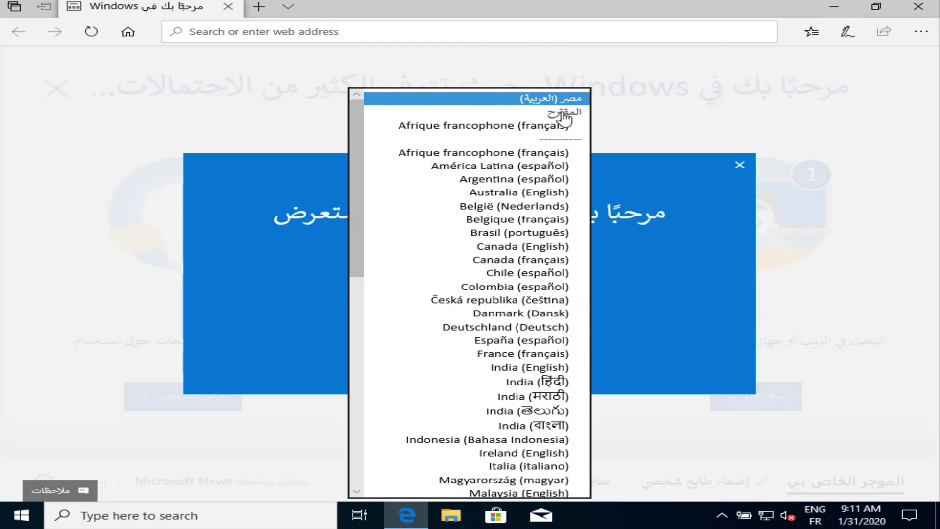
{"action": "scroll", "coordinate": [514, 133], "scroll_direction": "down", "scroll_amount": 1}
{"action": "left_click", "coordinate": [514, 134]}
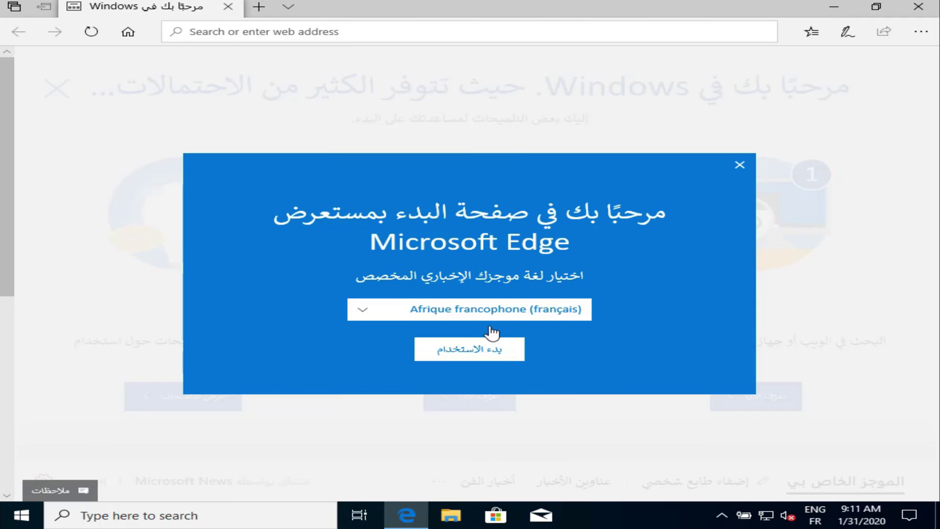
{"action": "left_click", "coordinate": [494, 353]}
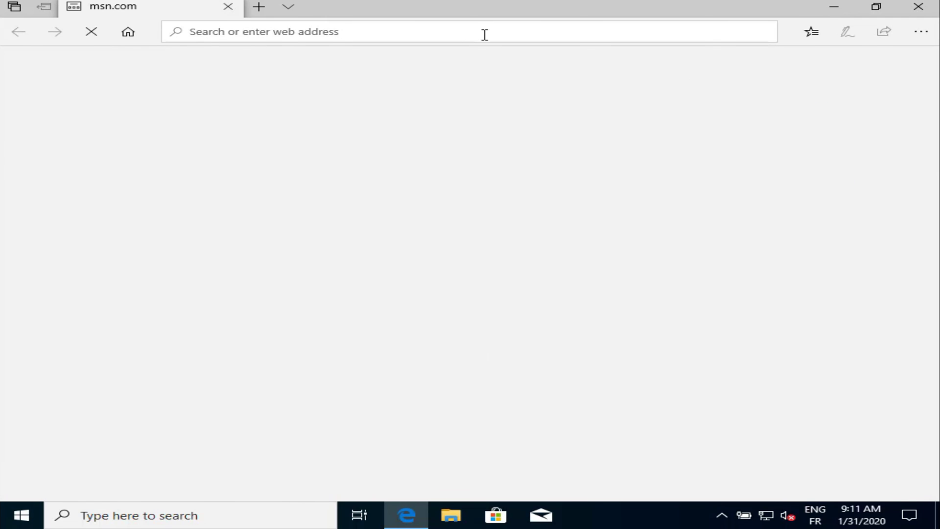
{"action": "left_click", "coordinate": [918, 6]}
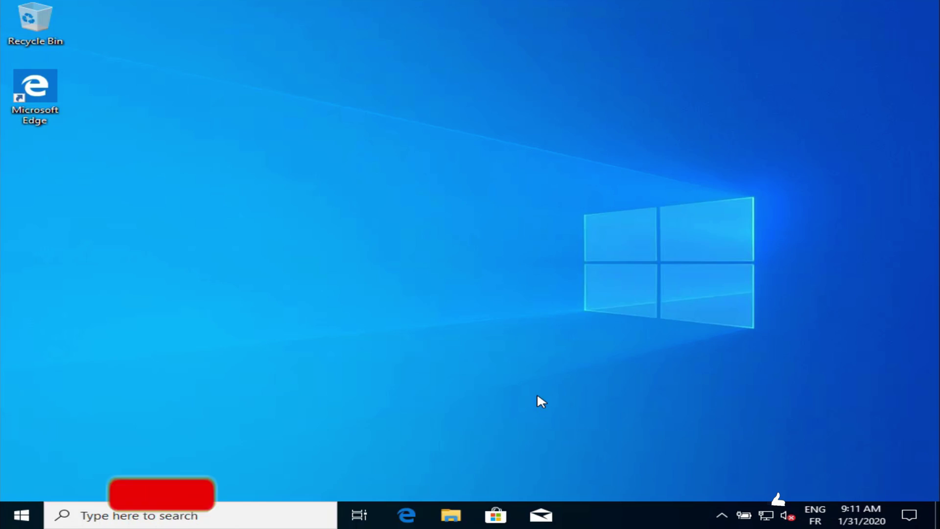